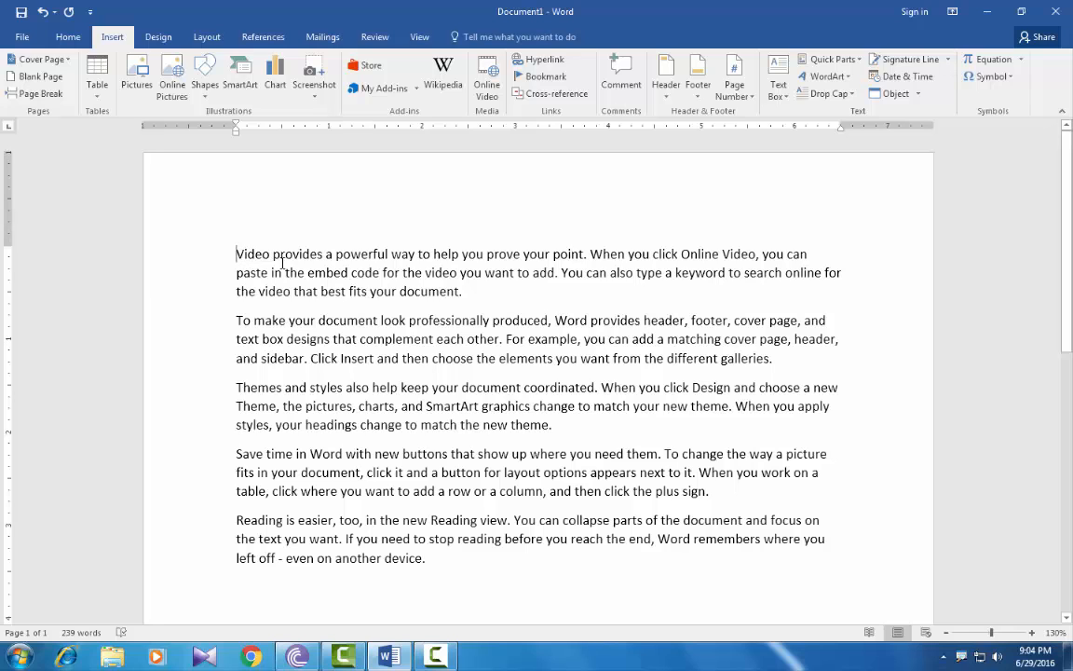
Make the first paragraph's opening V a Dropped capital spanning 5 lines.
left_click_drag(240, 255, 466, 291)
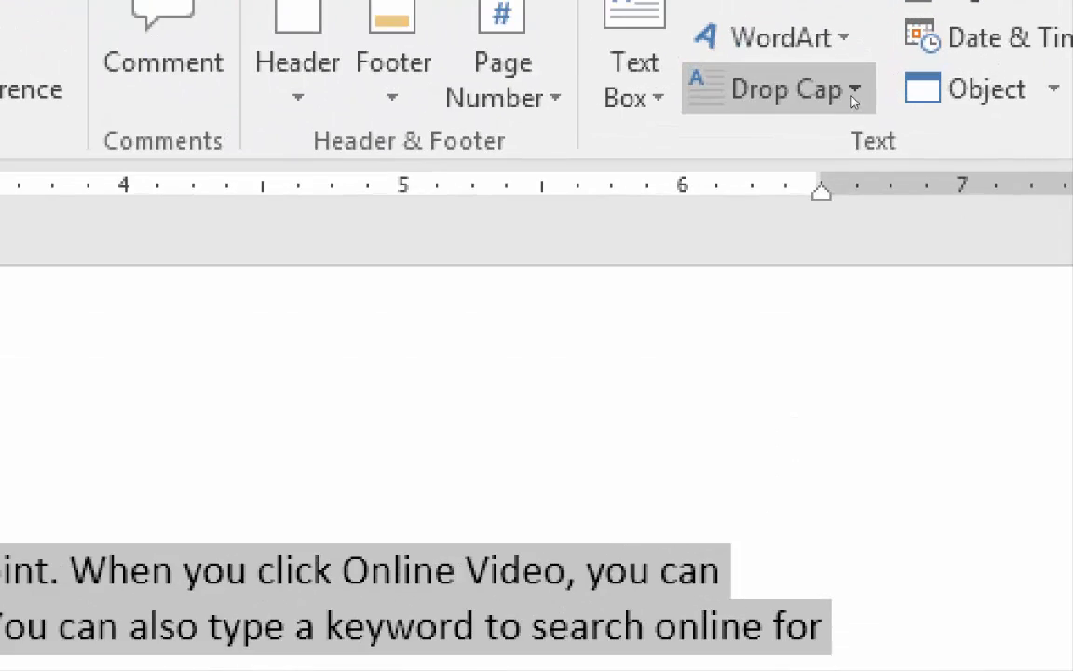
left_click(853, 91)
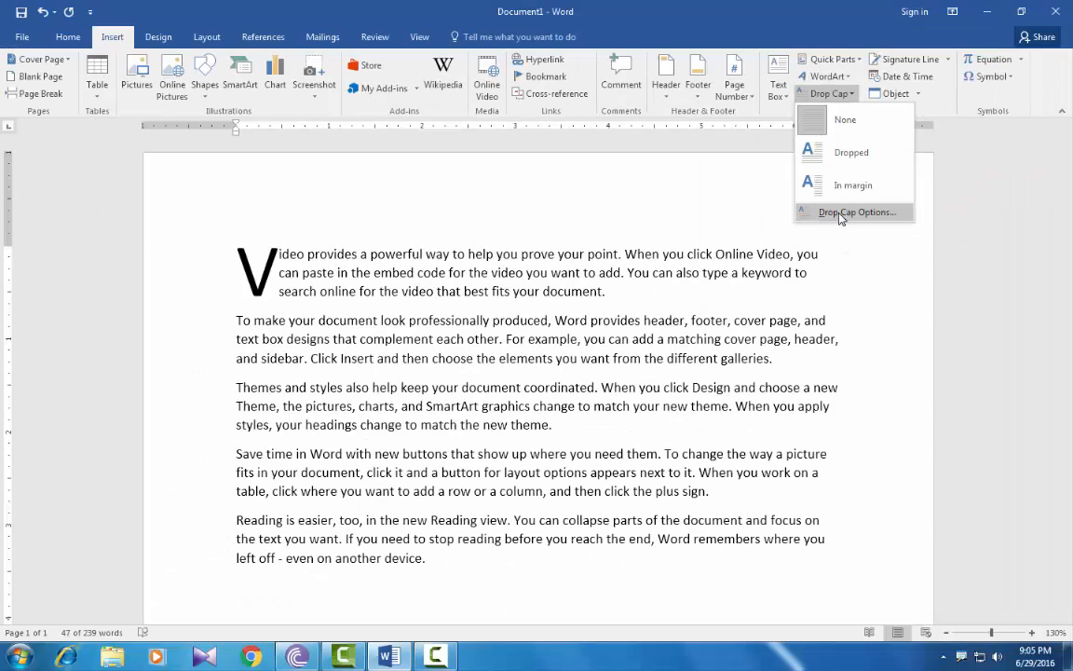
left_click(838, 215)
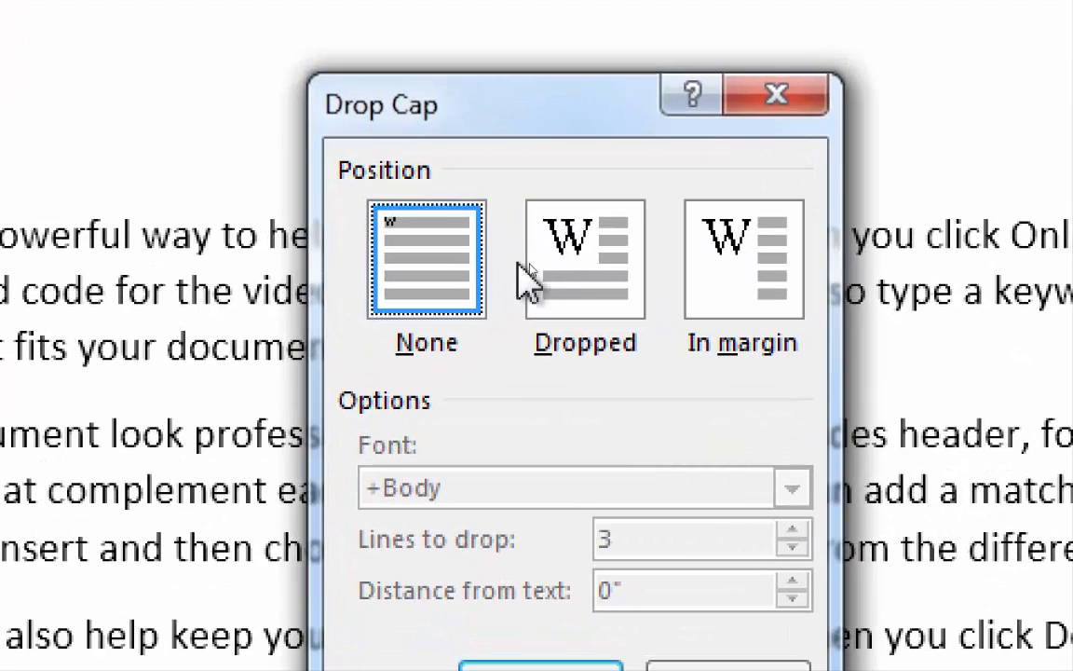
left_click(543, 267)
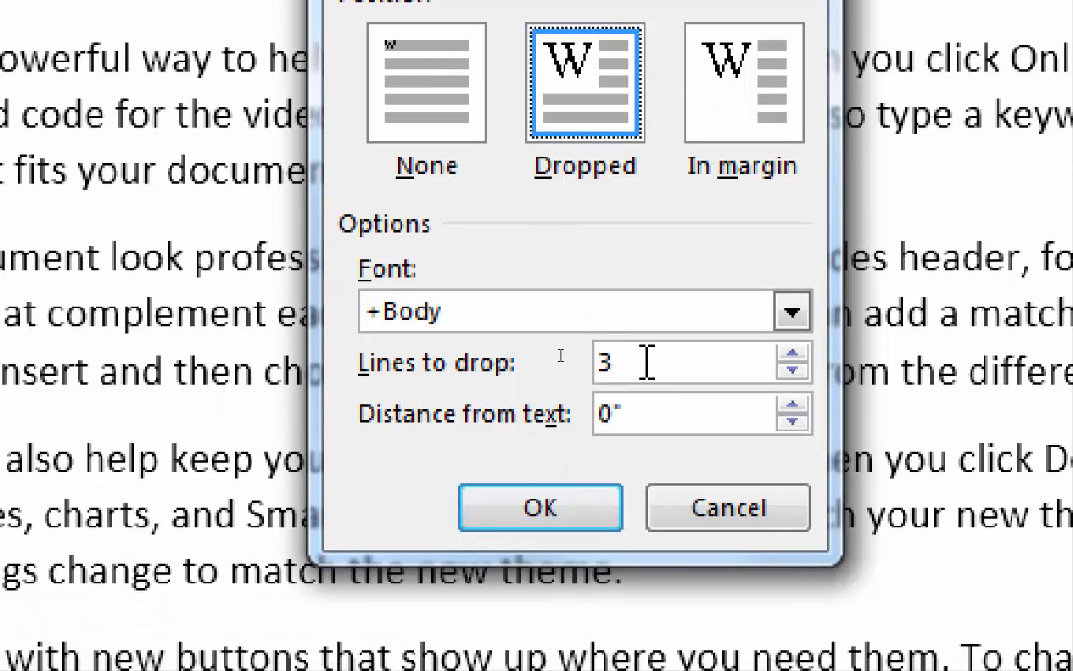
double_click(601, 360)
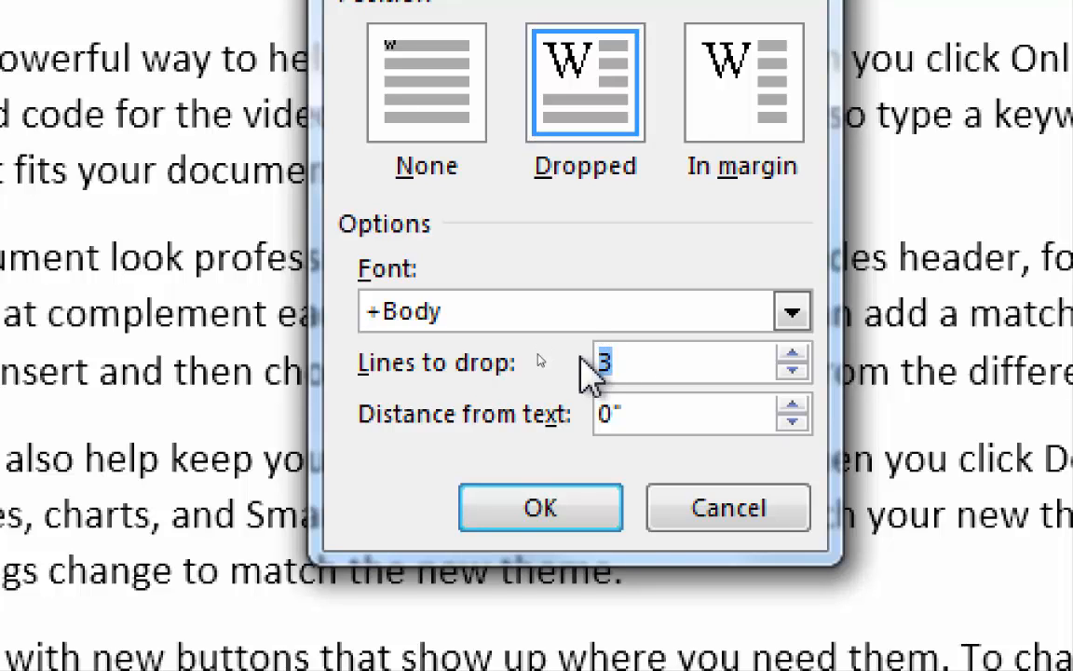
type("5")
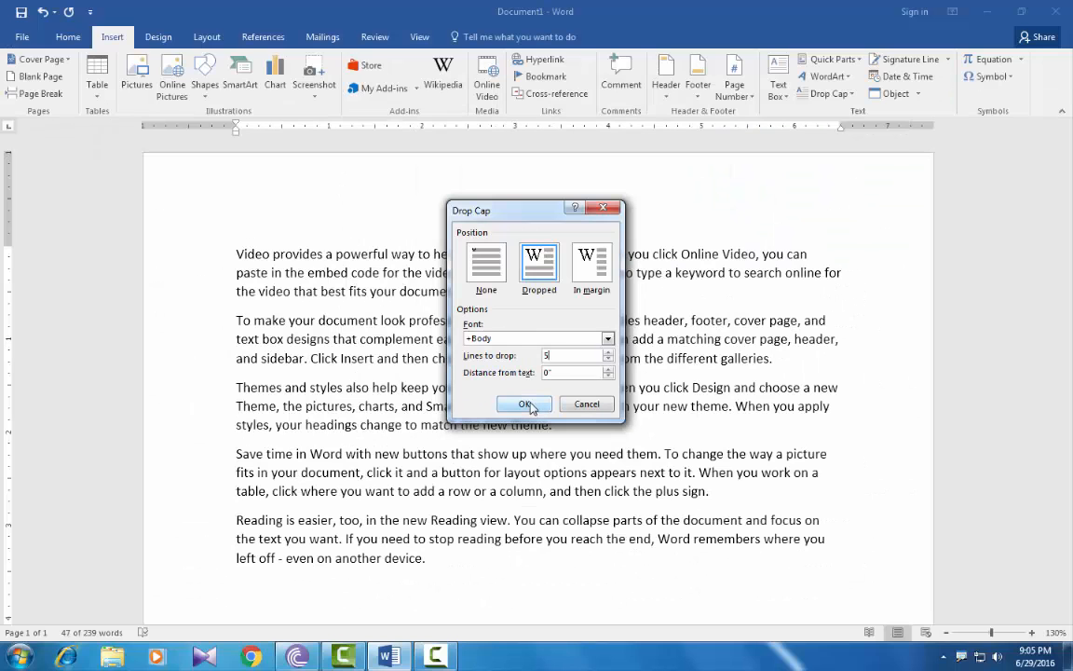
left_click(526, 403)
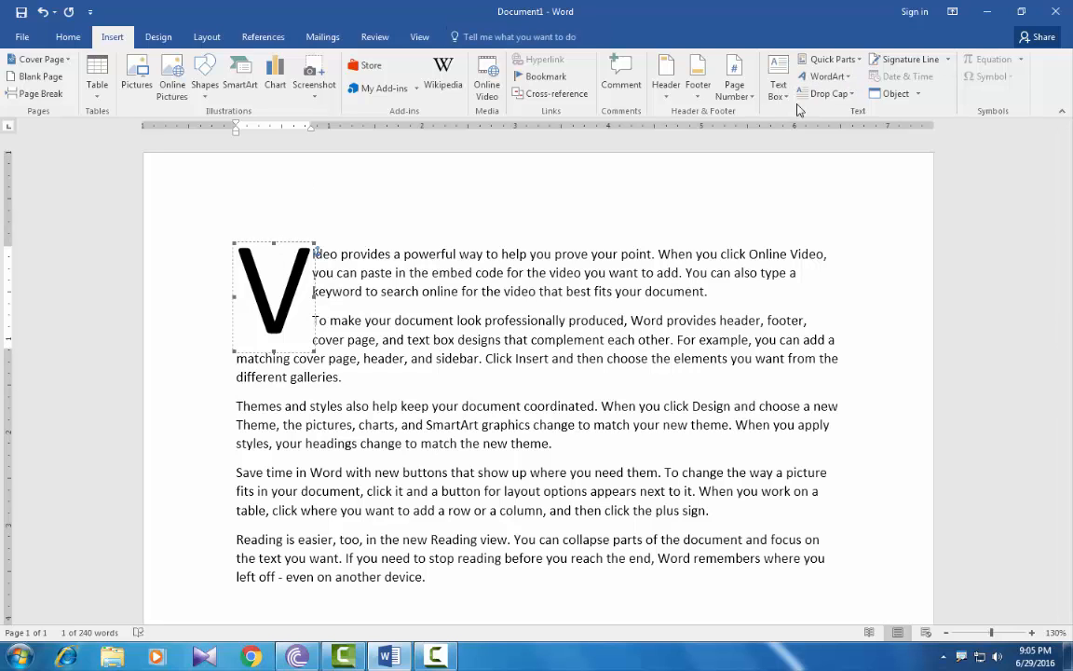
Set the drop cap back to None, then put the cursor on the empty line below the last paragraph.
left_click(826, 96)
left_click(832, 115)
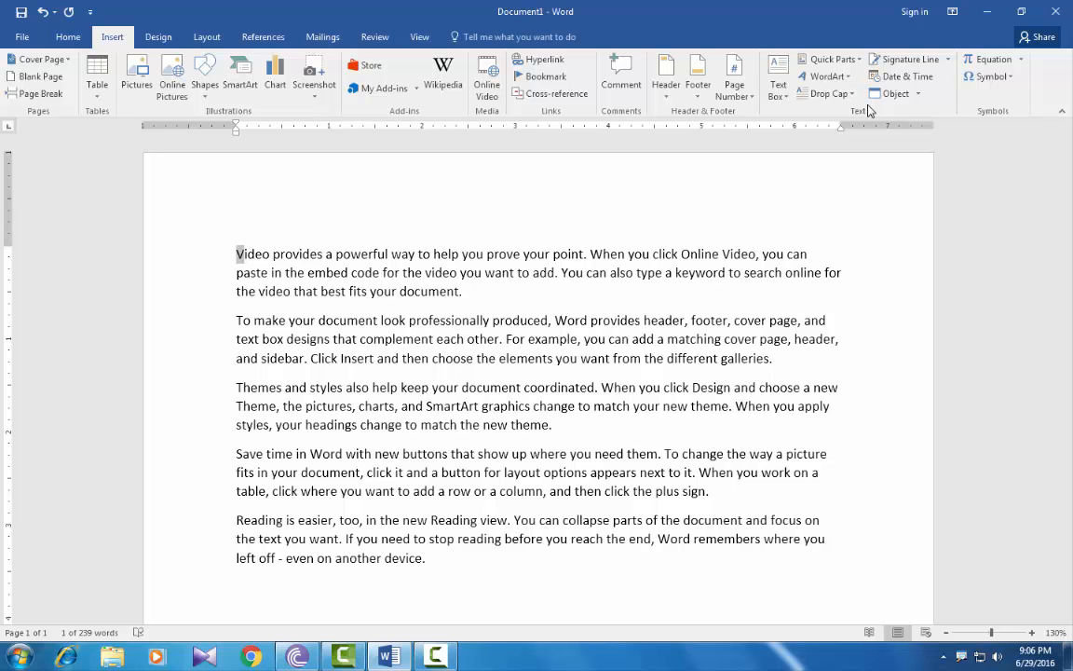
scroll(836, 398, "down", 5)
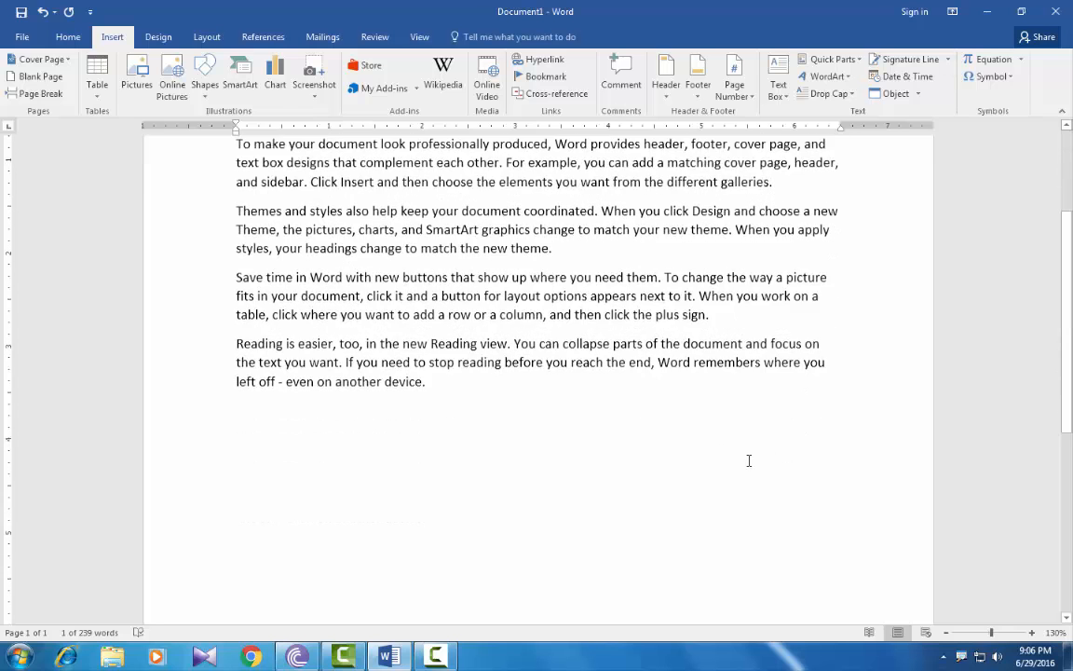
left_click(311, 331)
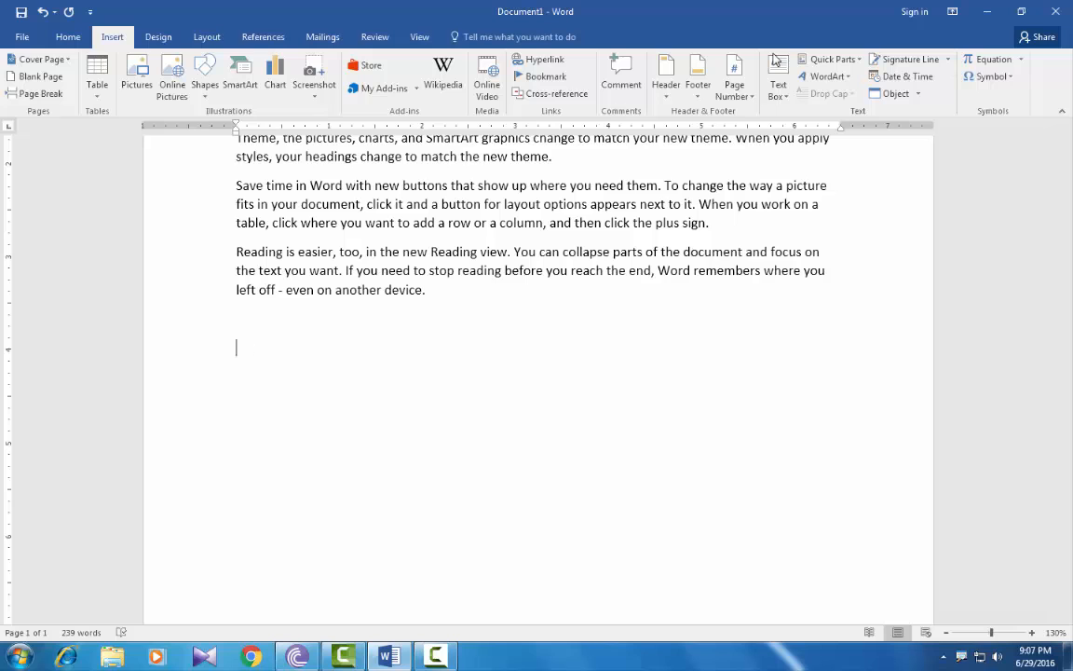
Insert a signature line with the signer's name and the title 'branch manager', then select it.
left_click(904, 59)
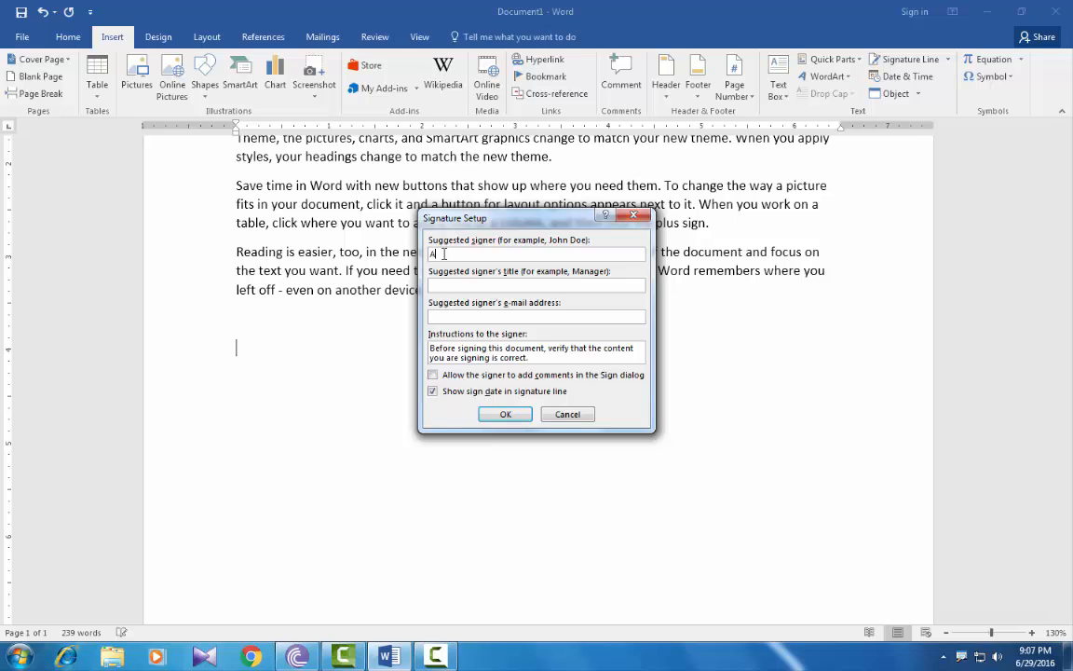
type("anch")
type(" manager")
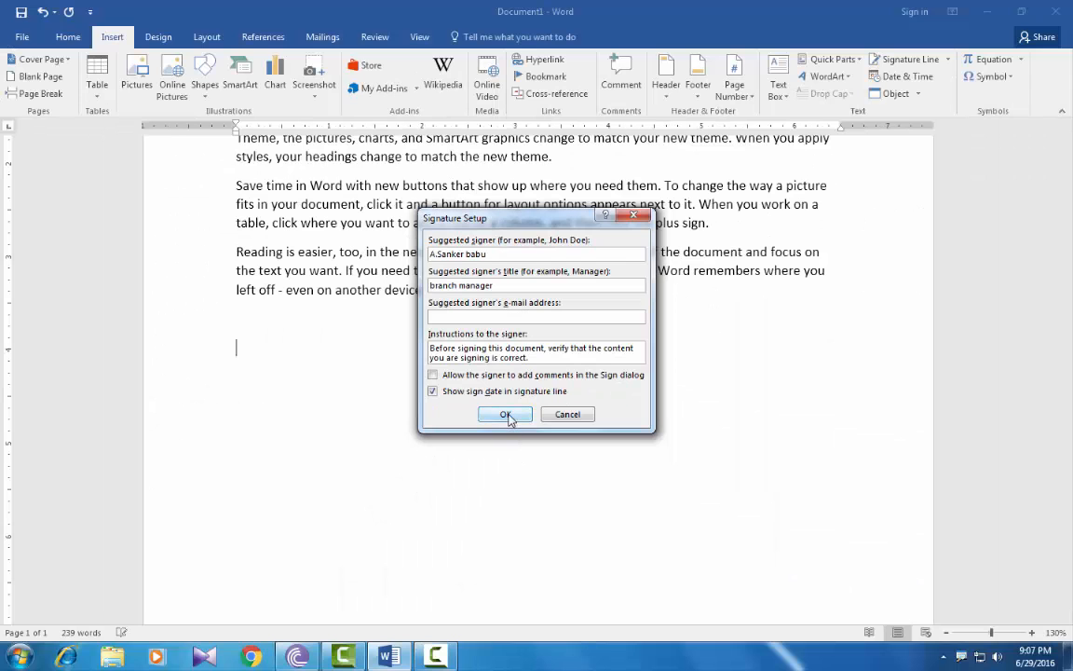
left_click(525, 523)
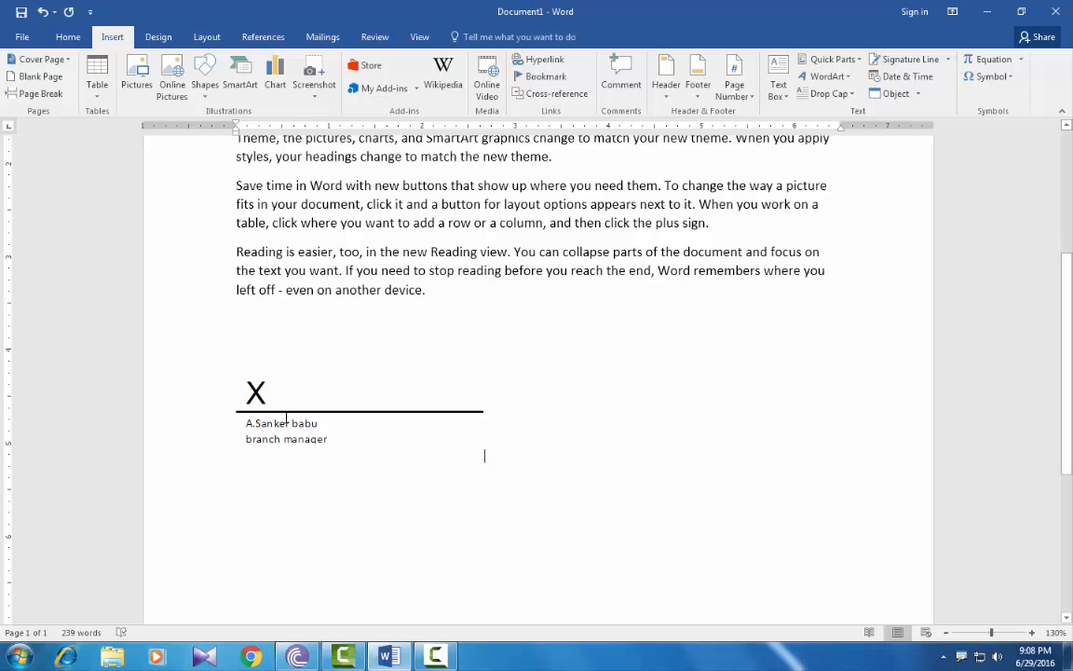
left_click(286, 421)
Delete the selected signature line below the last paragraph.
key("Delete")
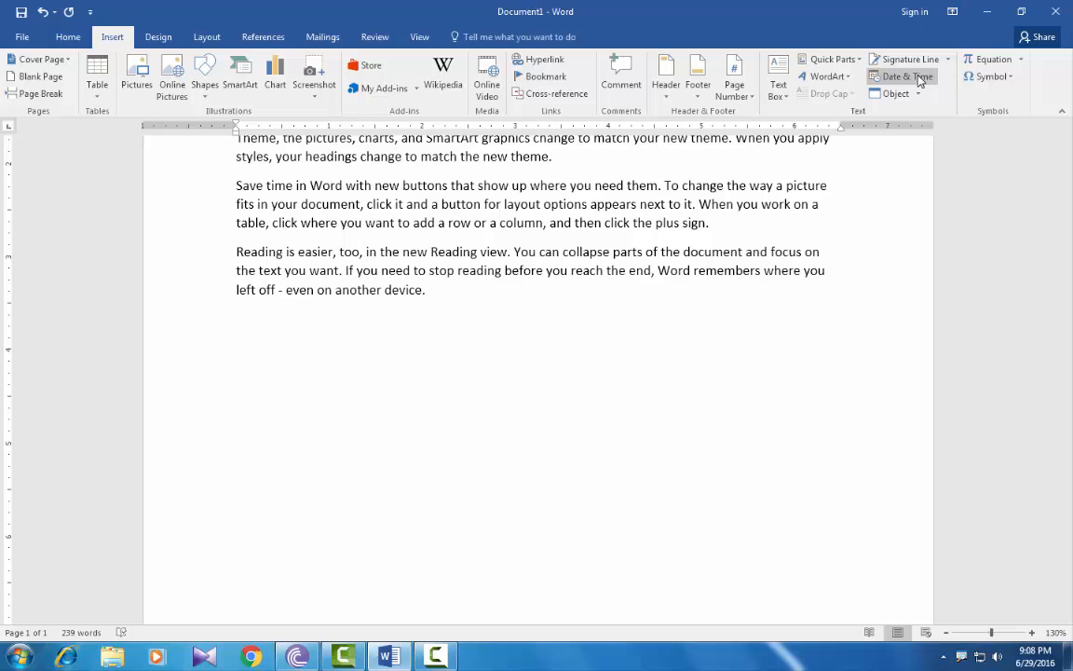
Insert today's date as 'Wednesday, June 29, 2016' and start a new line below it.
left_click(920, 78)
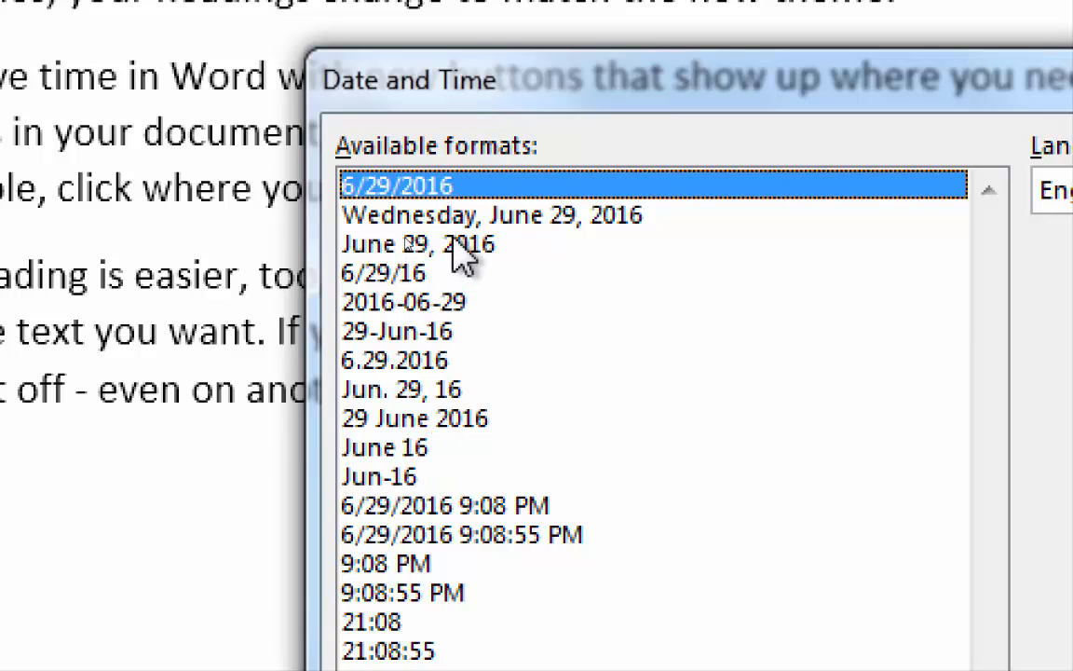
left_click(407, 242)
left_click(466, 217)
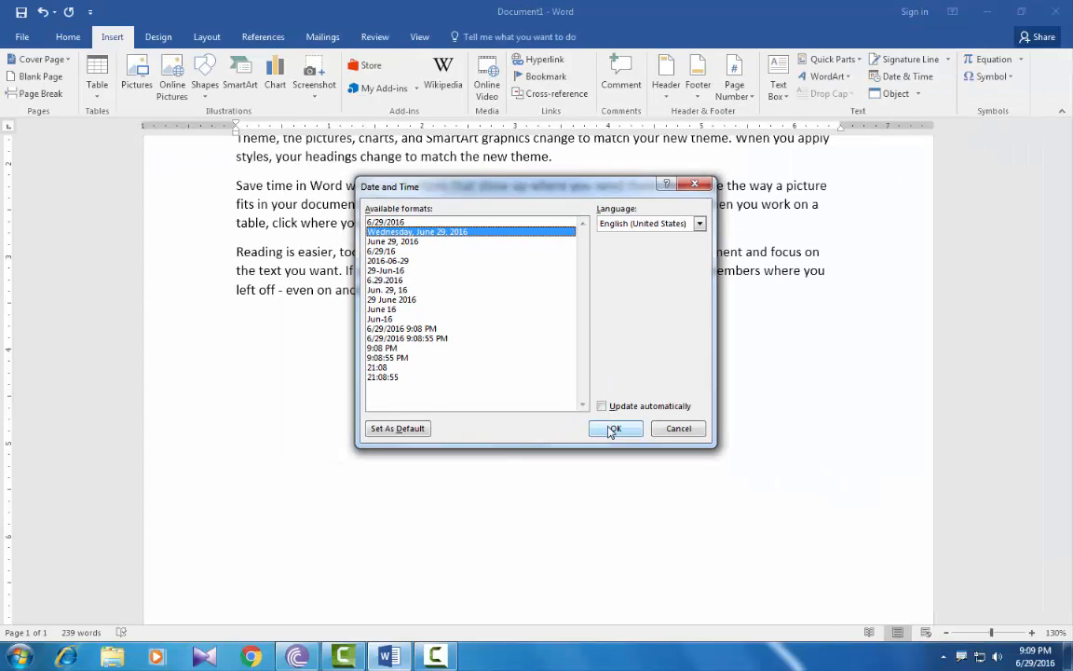
left_click(613, 428)
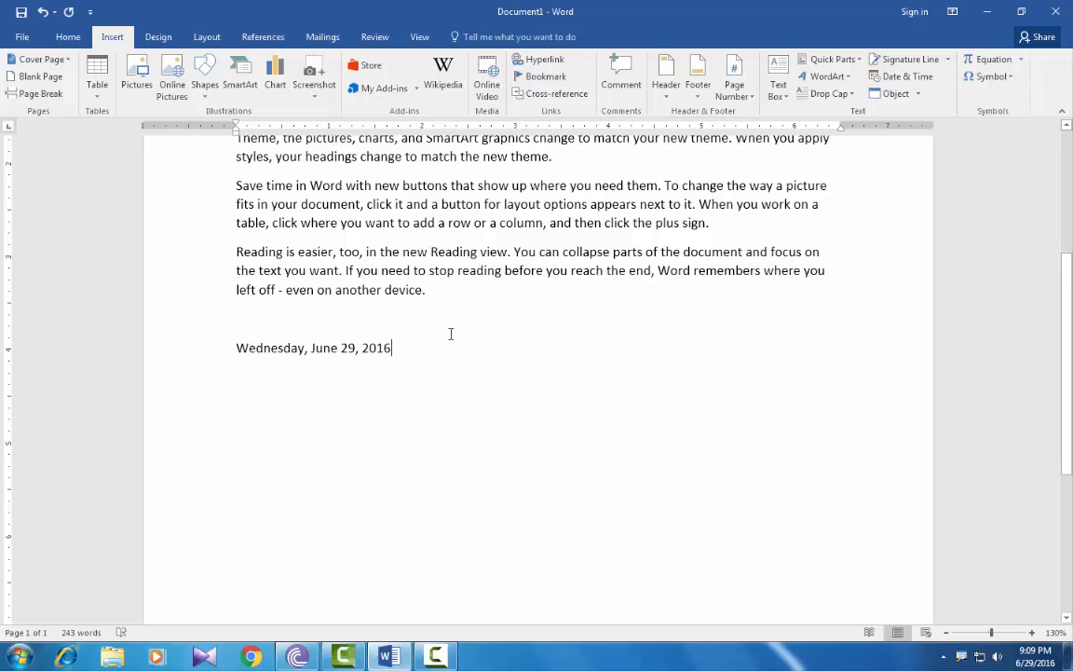
key("Return")
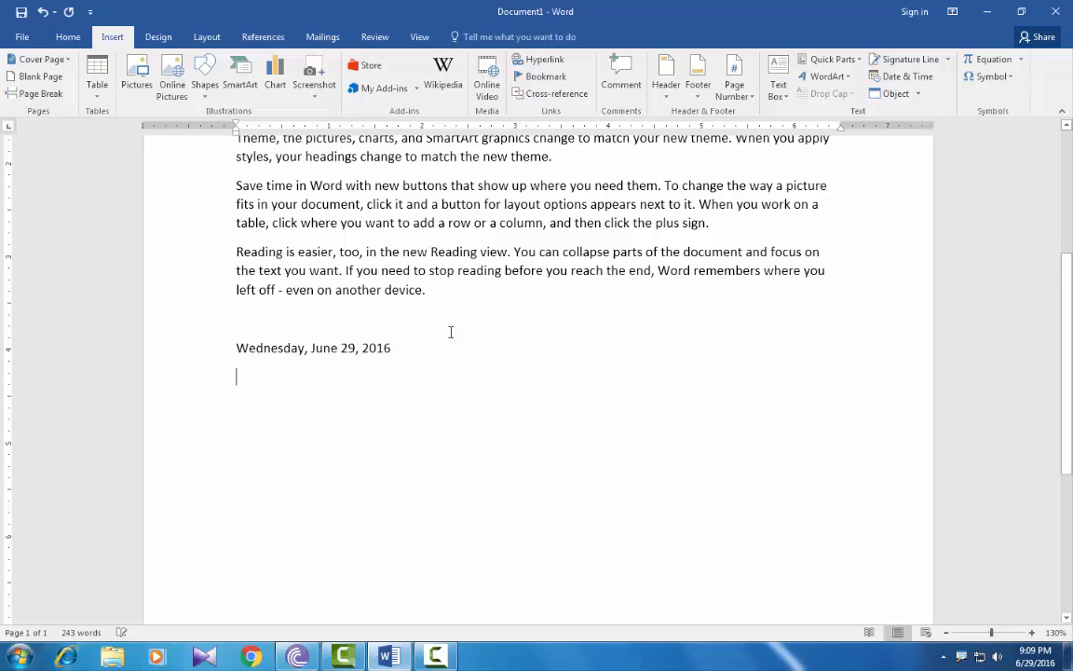
Insert the date with time in seconds format, 6/29/2016 9:09:30 PM.
left_click(898, 78)
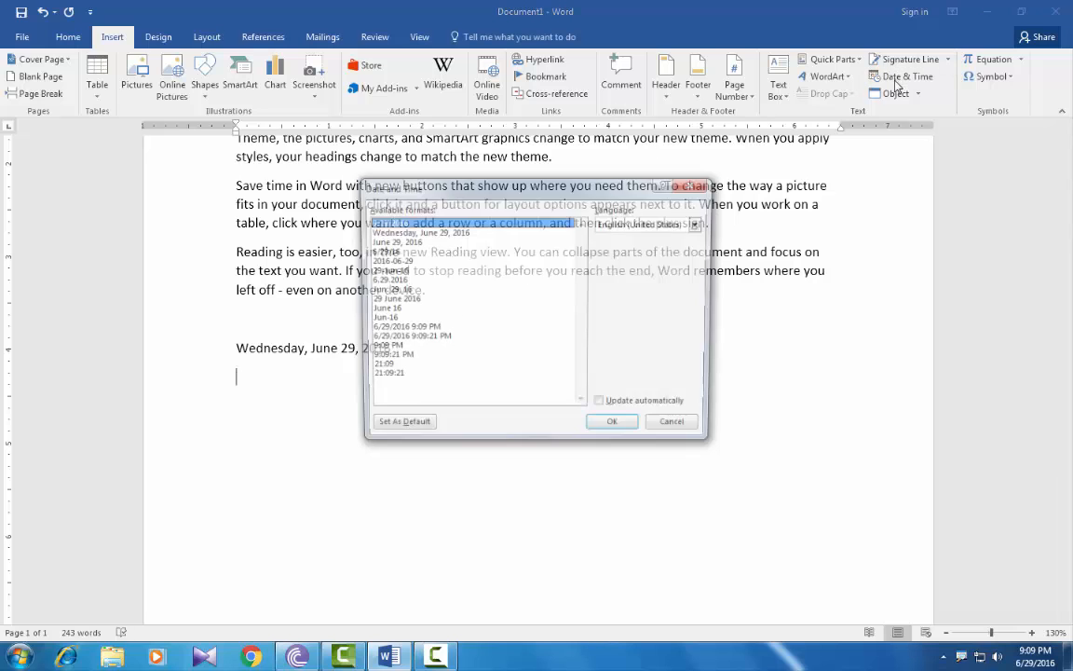
left_click(394, 338)
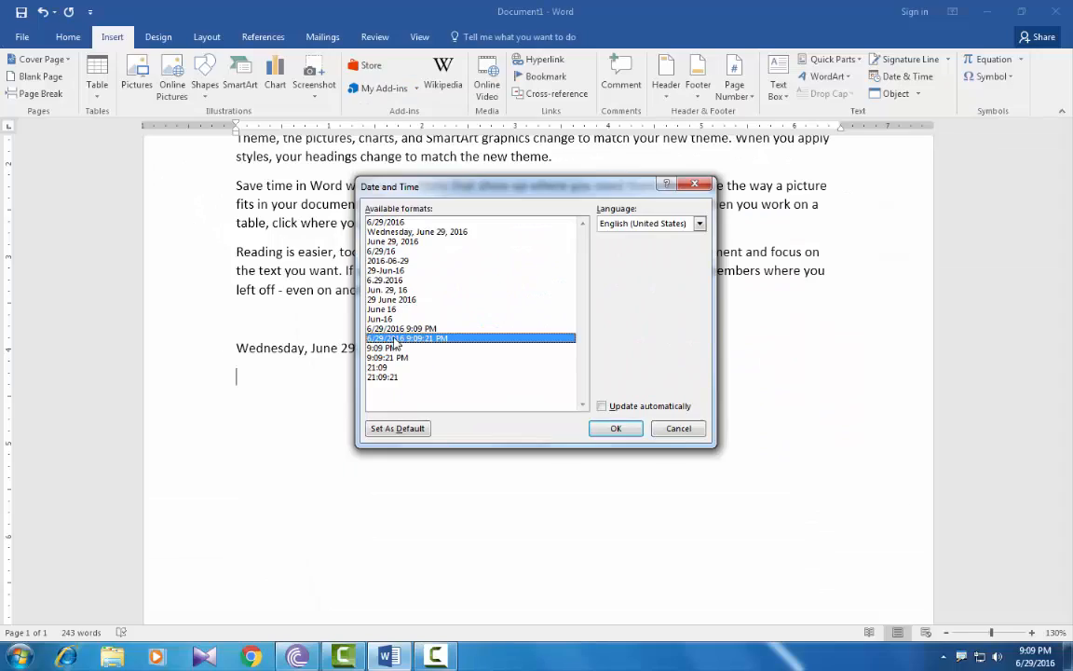
left_click(915, 550)
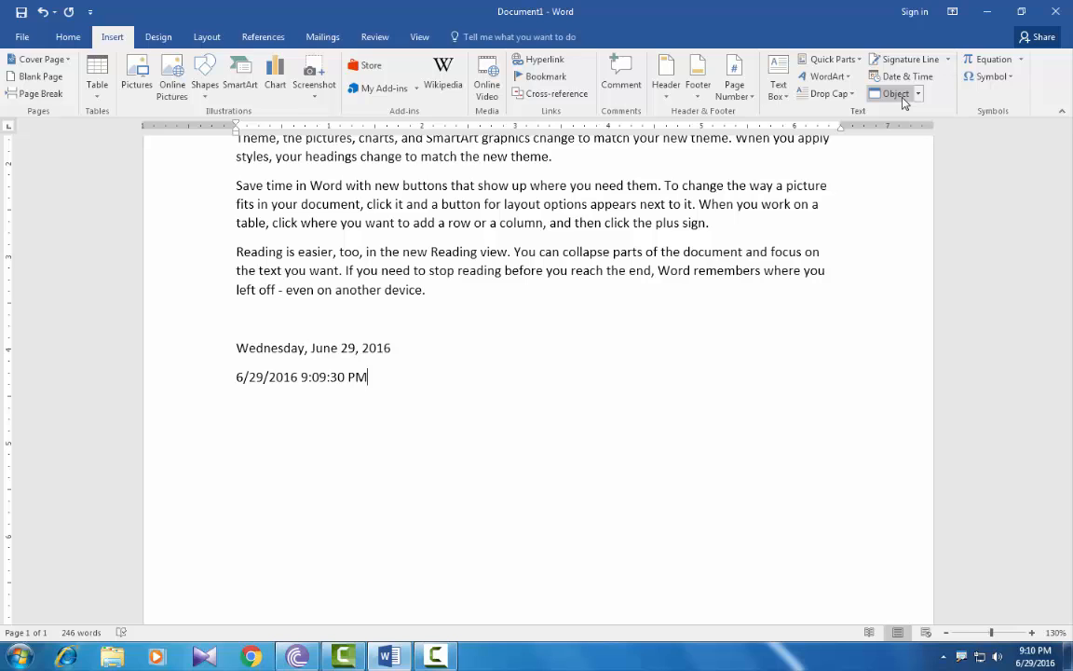
Add a new line below the dates and pick Bitmap Image under Create New in the Object dialog.
key("Return")
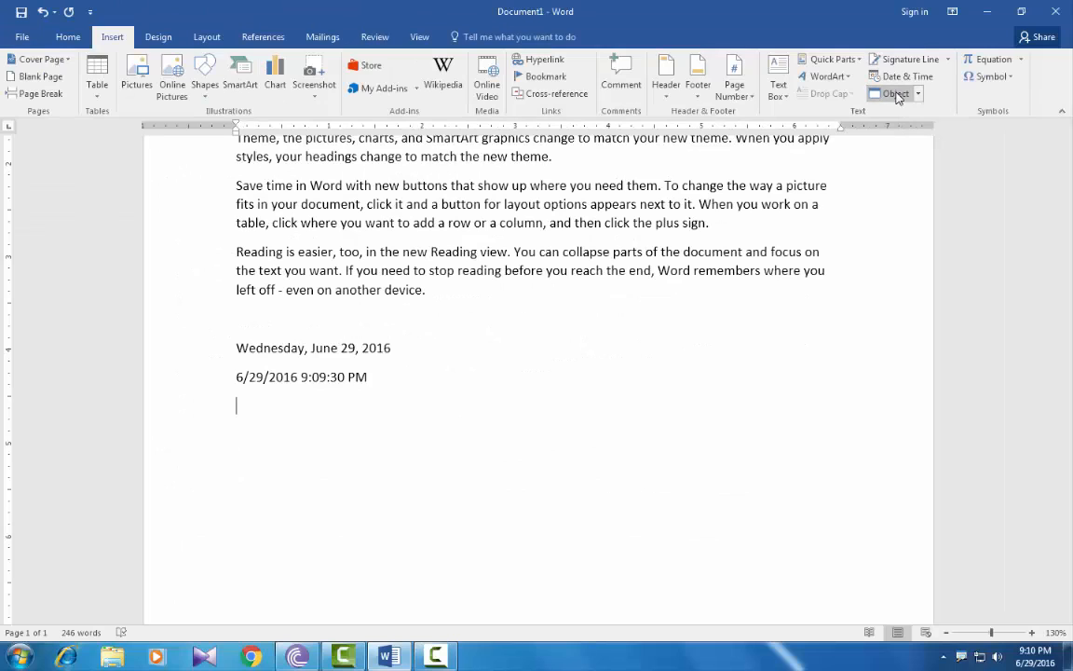
left_click(897, 98)
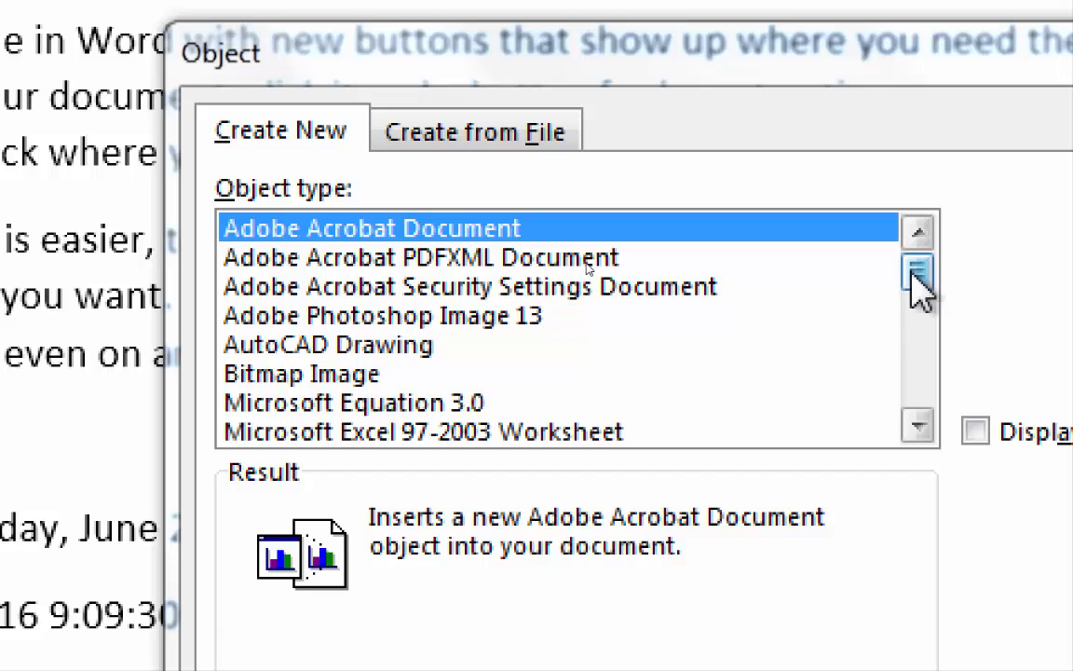
left_click_drag(903, 271, 903, 293)
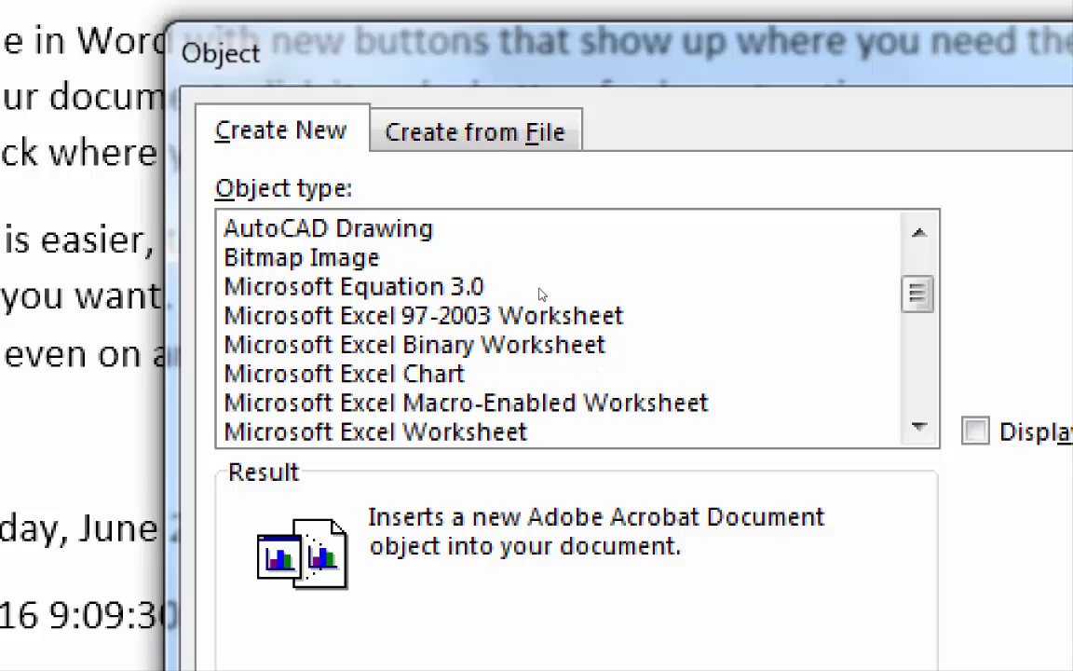
mouse_move(913, 298)
left_mouse_down()
mouse_move(930, 287)
mouse_move(922, 382)
mouse_move(935, 276)
left_mouse_up()
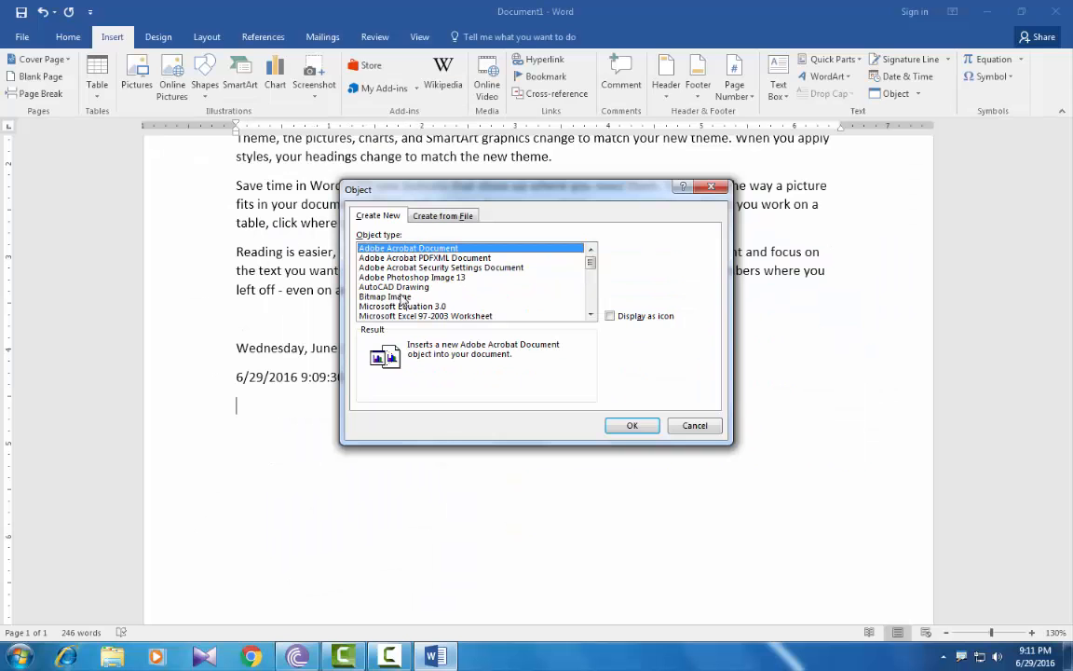
left_click(403, 297)
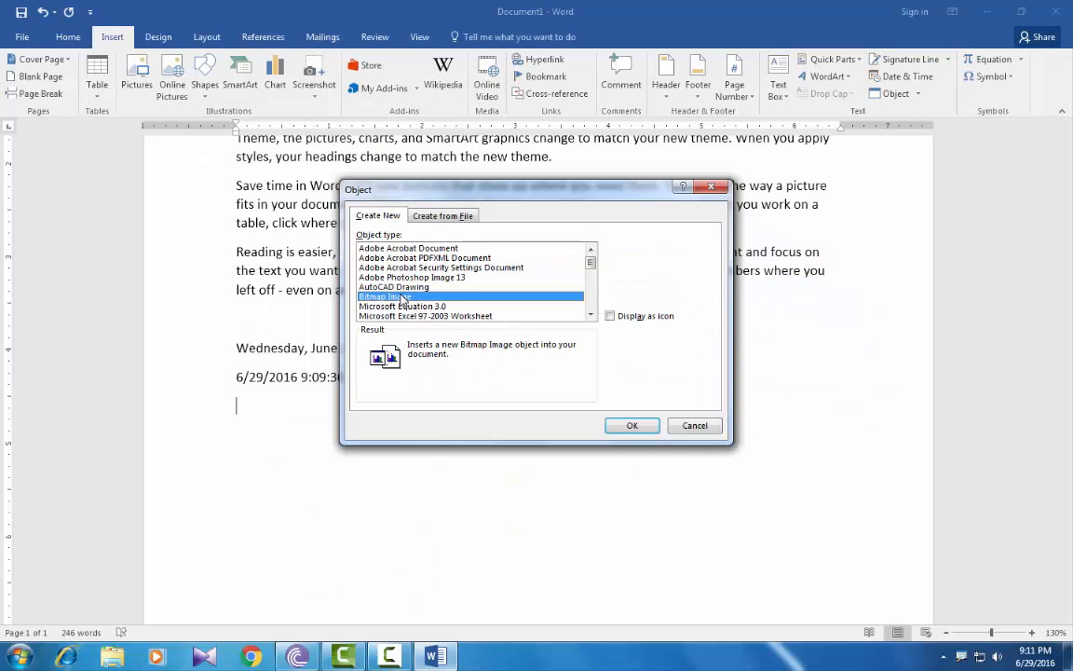
Embed the bitmap, enlarge the Paint canvas to 549 × 421 px, and draw an oval face with two oval eyes.
left_click(628, 426)
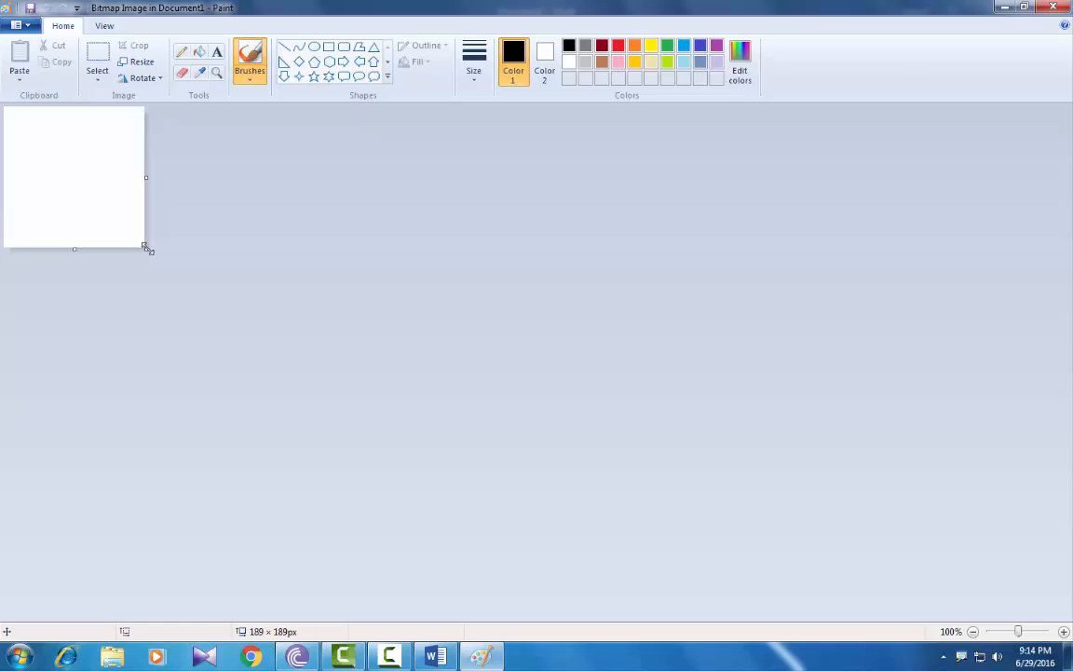
left_click_drag(147, 248, 415, 421)
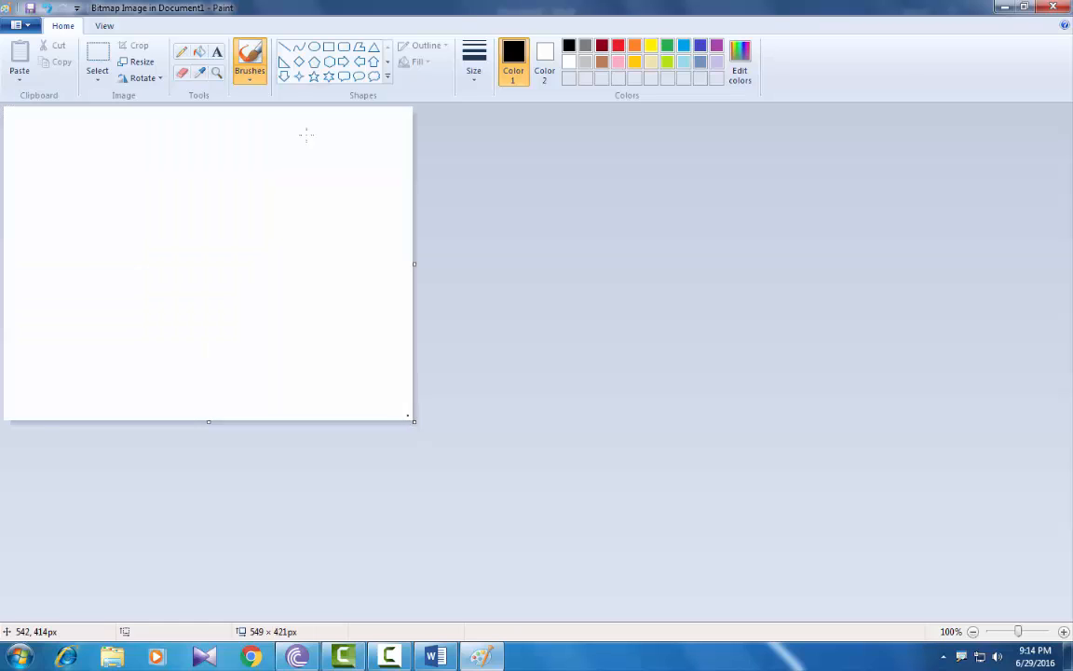
left_click(314, 46)
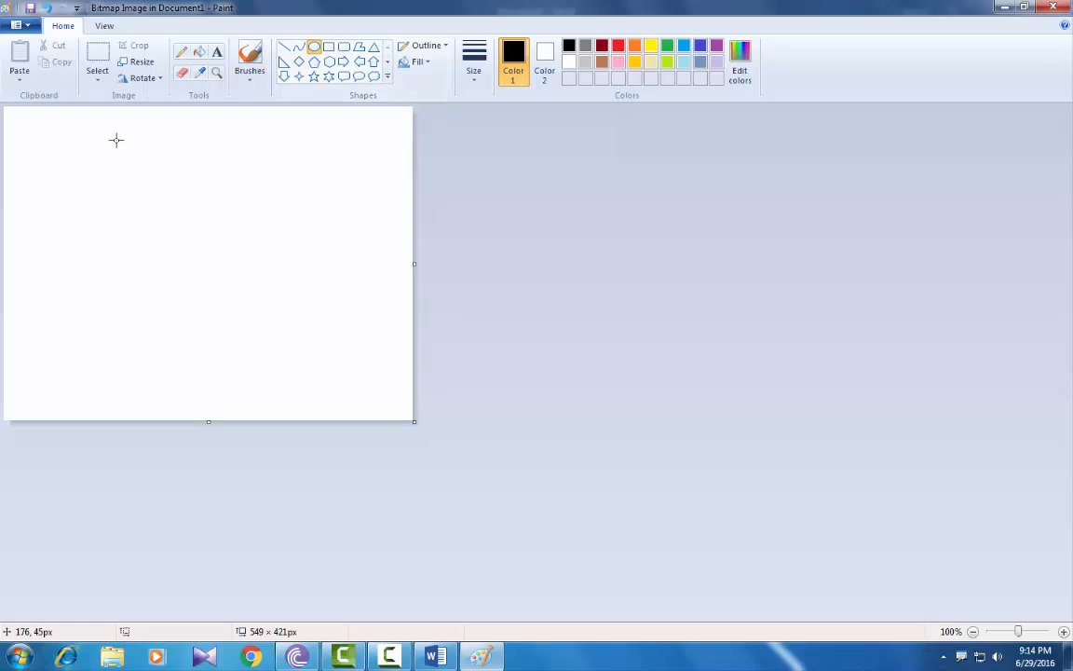
left_click_drag(117, 139, 294, 380)
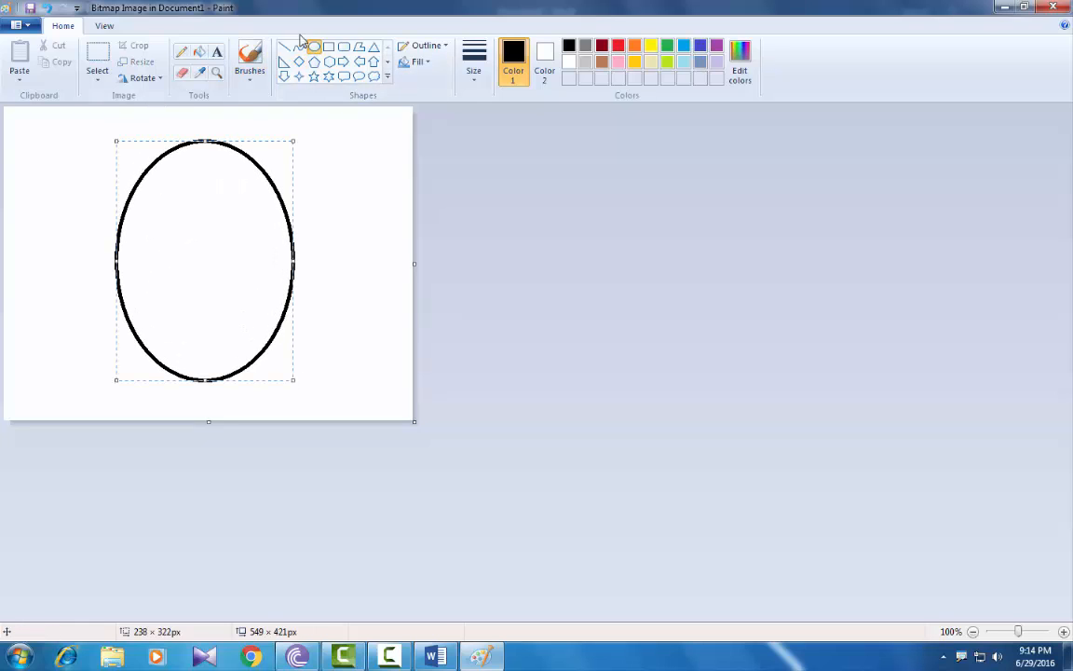
left_click(14, 225)
left_click_drag(154, 196, 191, 234)
left_click_drag(218, 196, 259, 233)
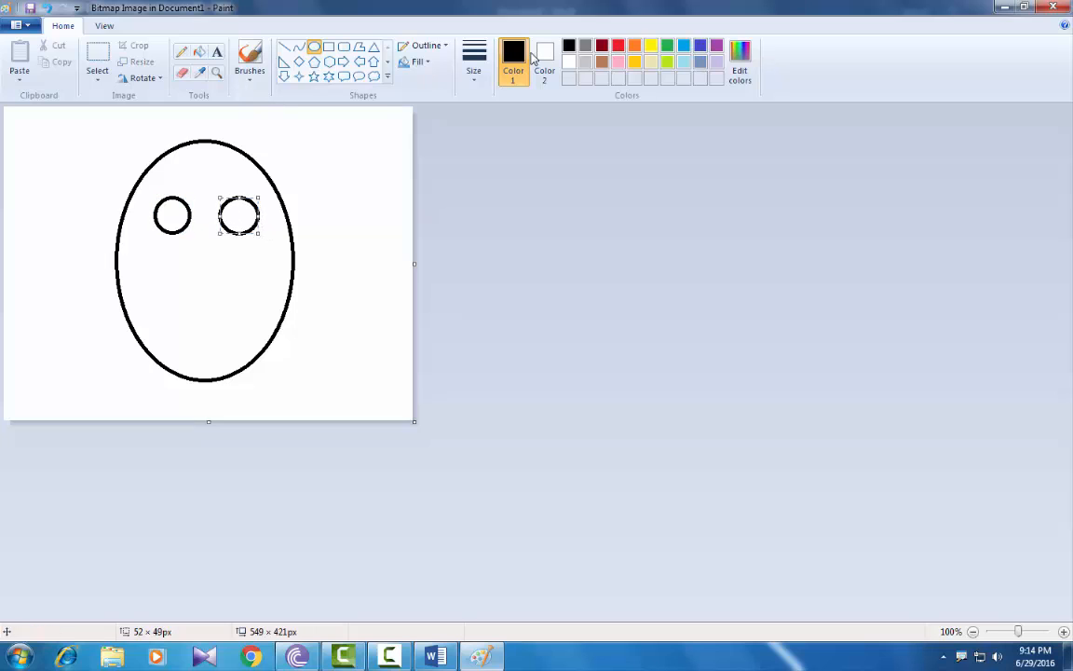
Fill the face dark red and both eyes green, then close Paint to return to Word.
left_click(602, 45)
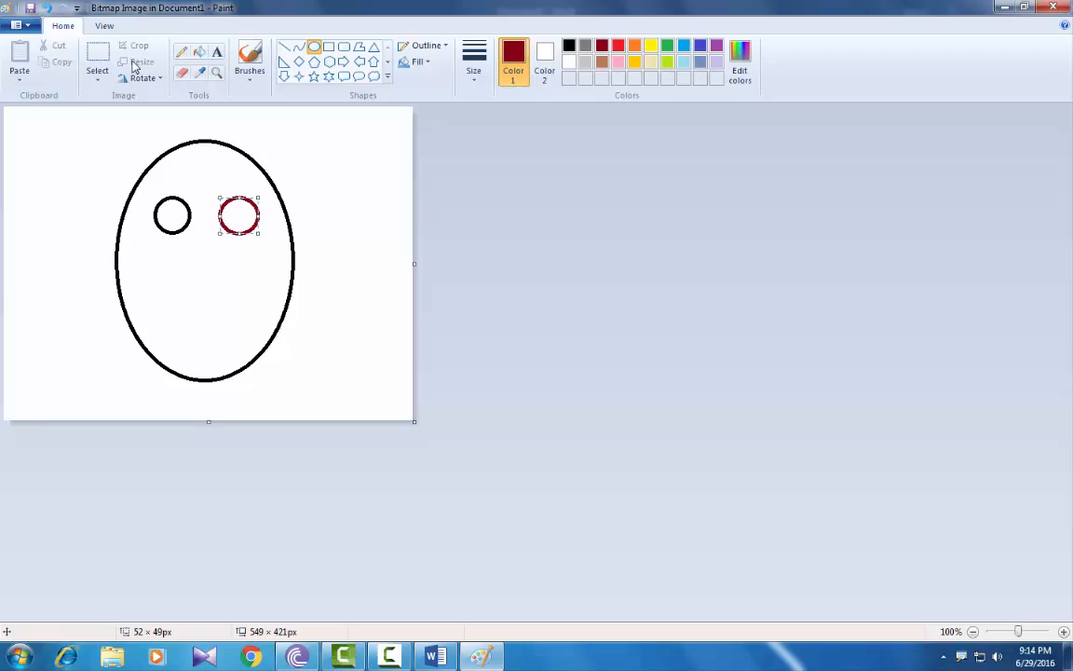
left_click(199, 52)
left_click(173, 272)
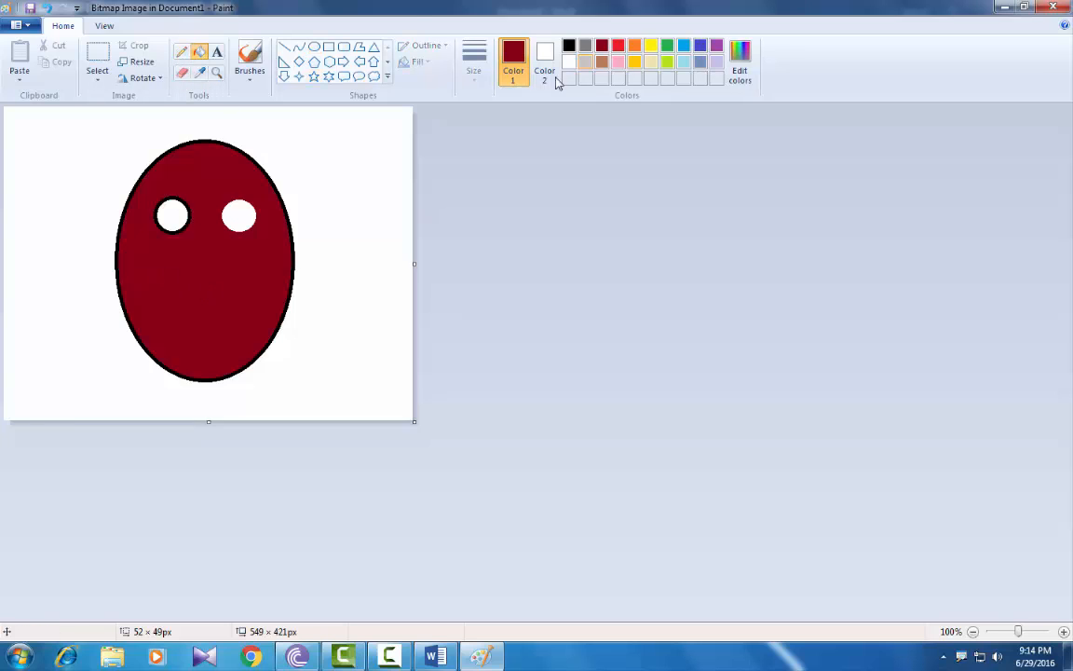
left_click(653, 46)
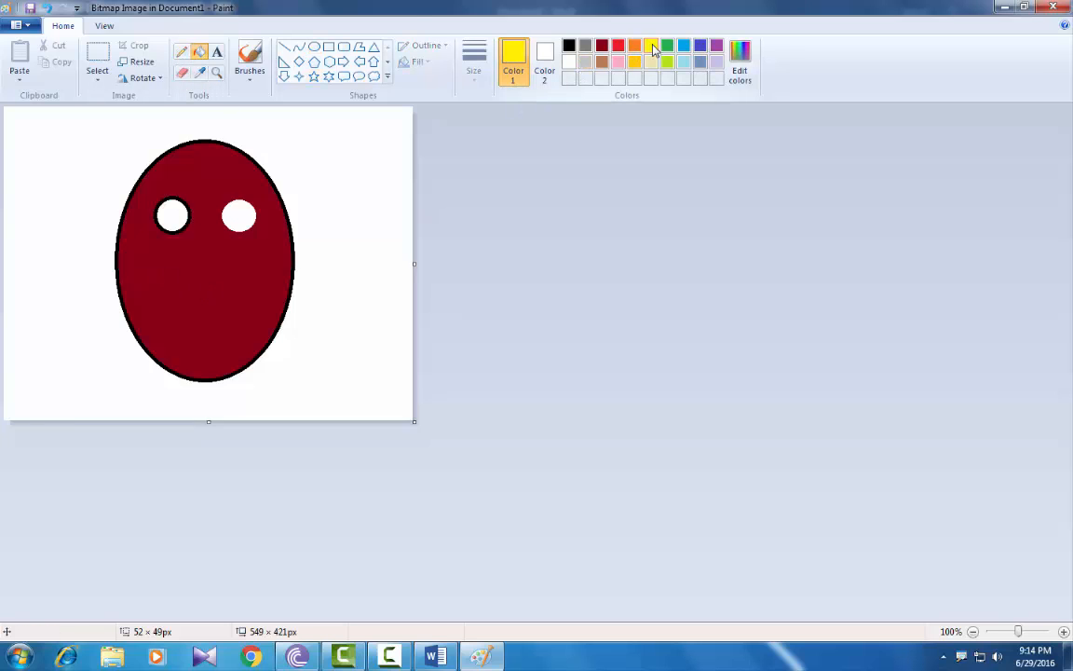
left_click(667, 48)
left_click(165, 214)
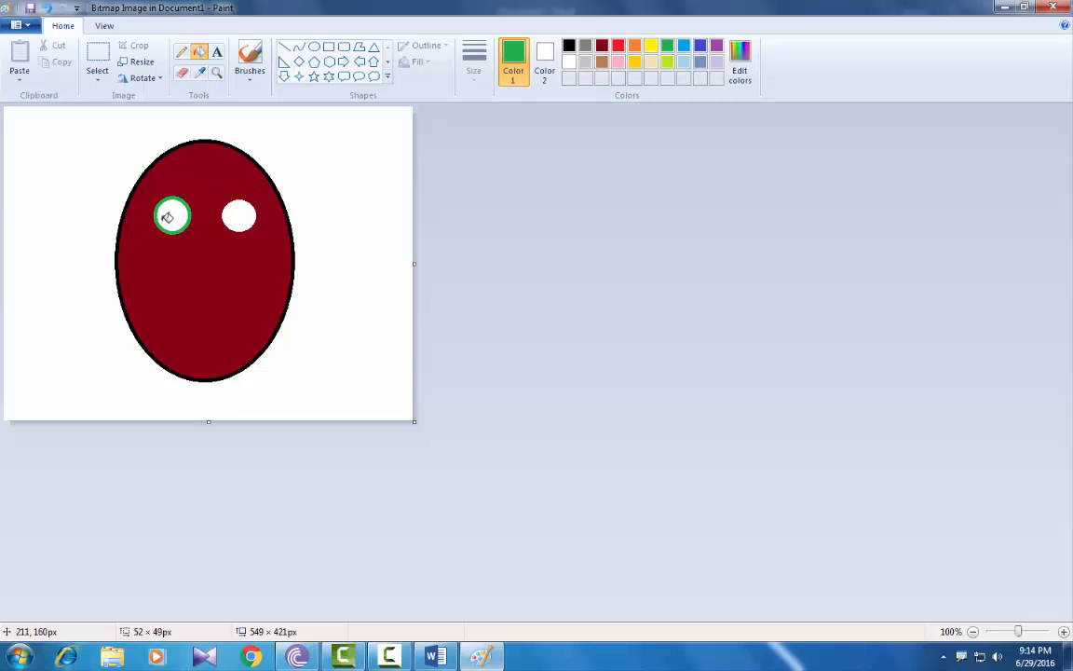
left_click(172, 216)
left_click(248, 213)
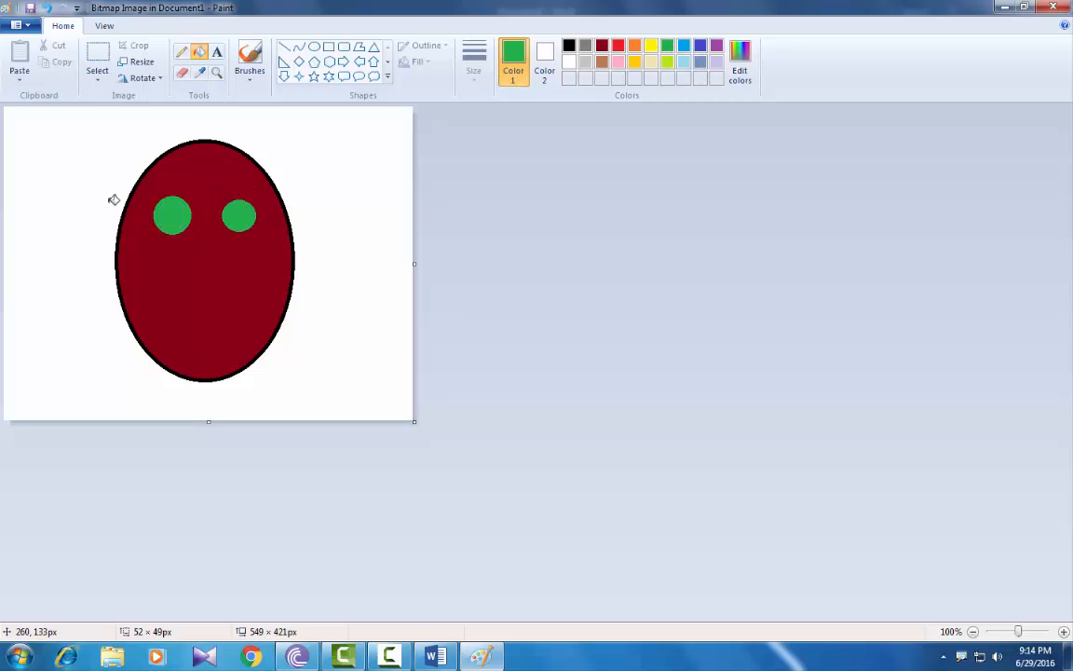
left_click(1057, 7)
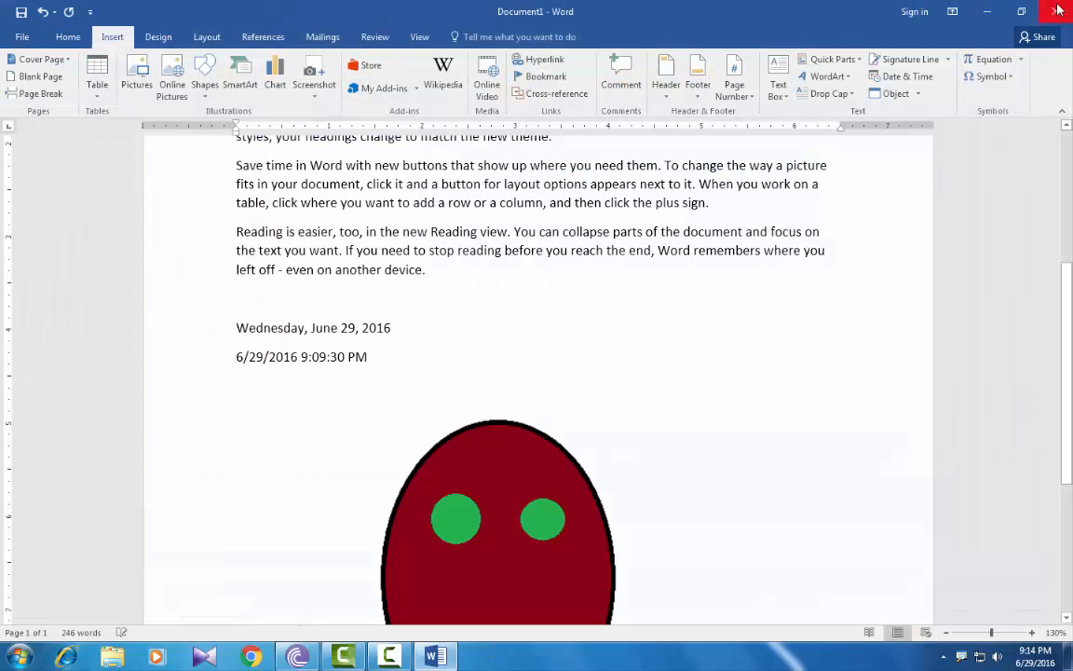
scroll(488, 403, "down", 1)
scroll(488, 404, "down", 2)
left_click(489, 406)
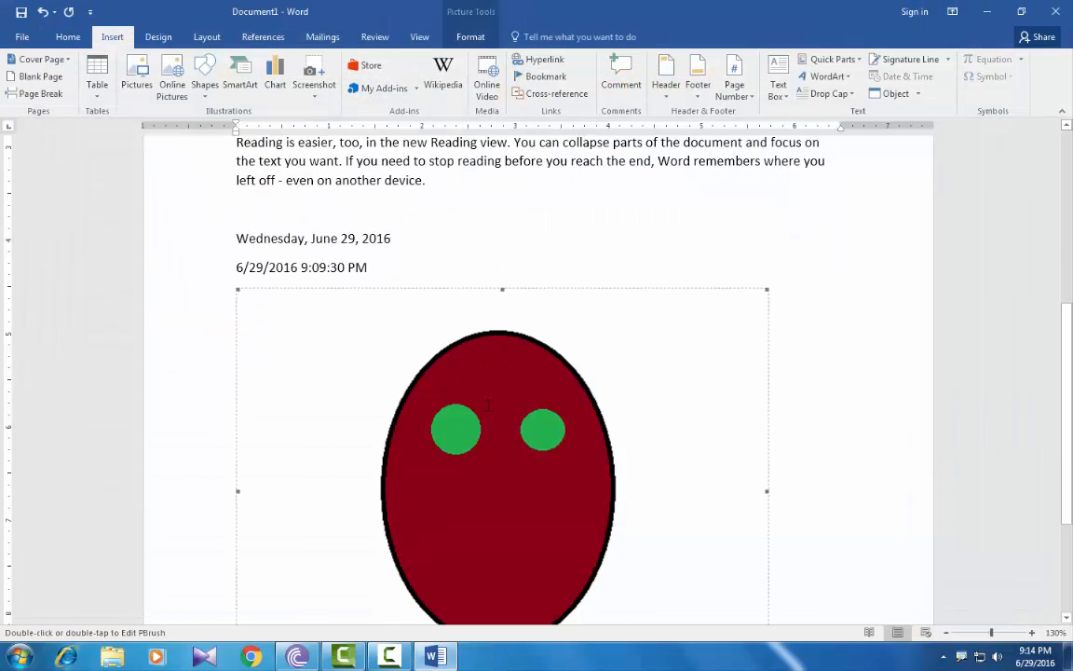